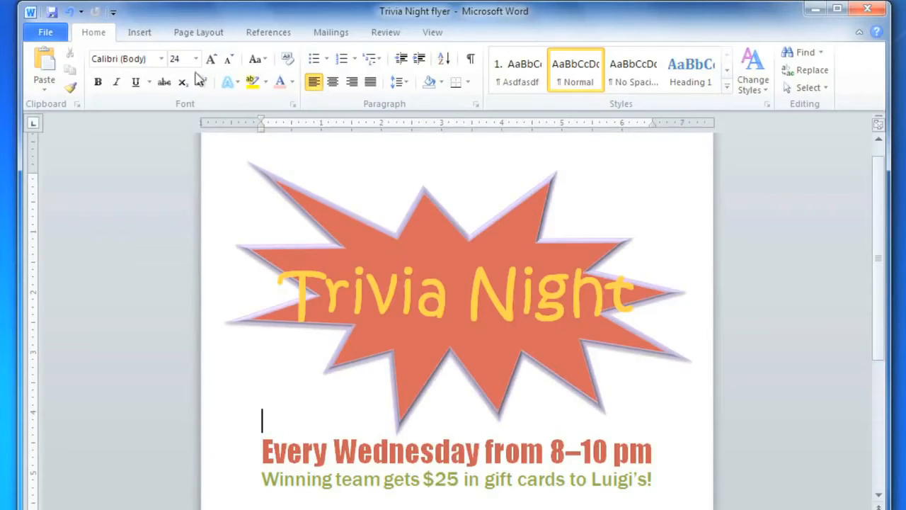
- Draw a wide text box below the Trivia Night title and enter "@ Luigi's Pizza" in it
{"action": "left_click", "coordinate": [139, 33]}
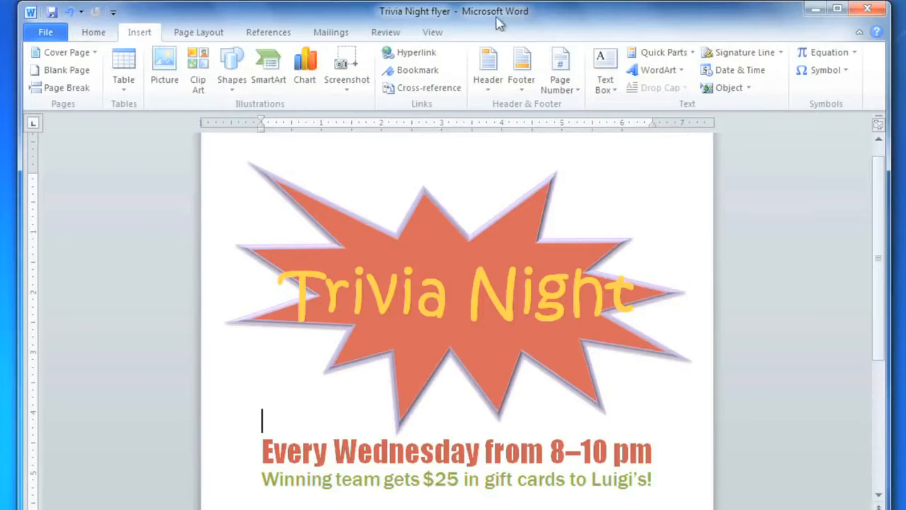
{"action": "left_click", "coordinate": [604, 65]}
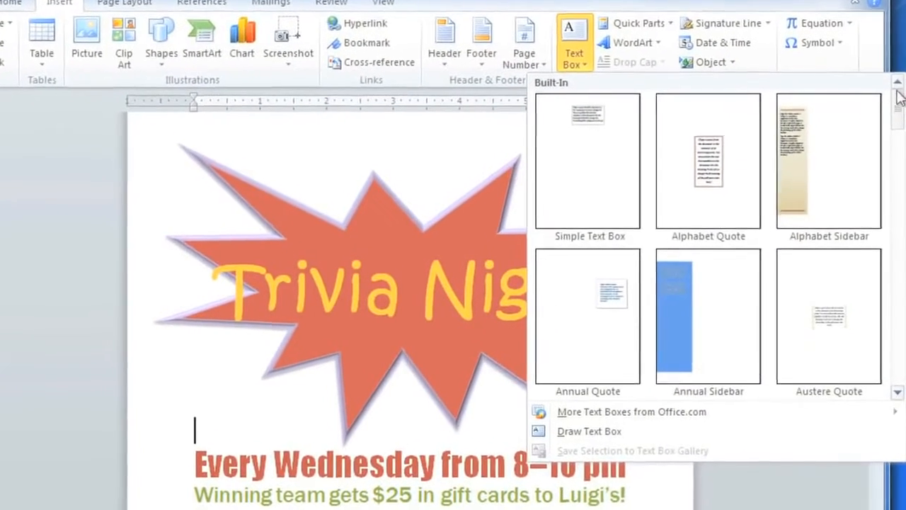
{"action": "left_click_drag", "start_coordinate": [897, 96], "coordinate": [897, 178]}
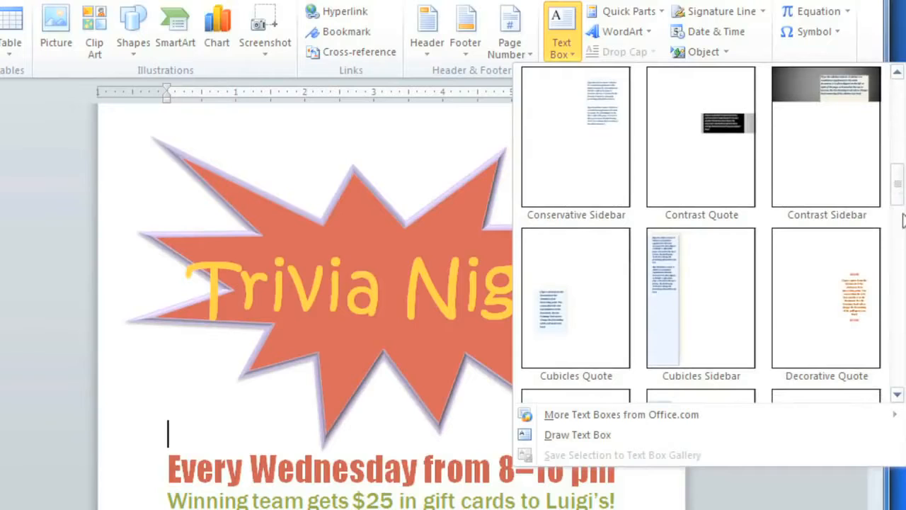
{"action": "left_click", "coordinate": [575, 439]}
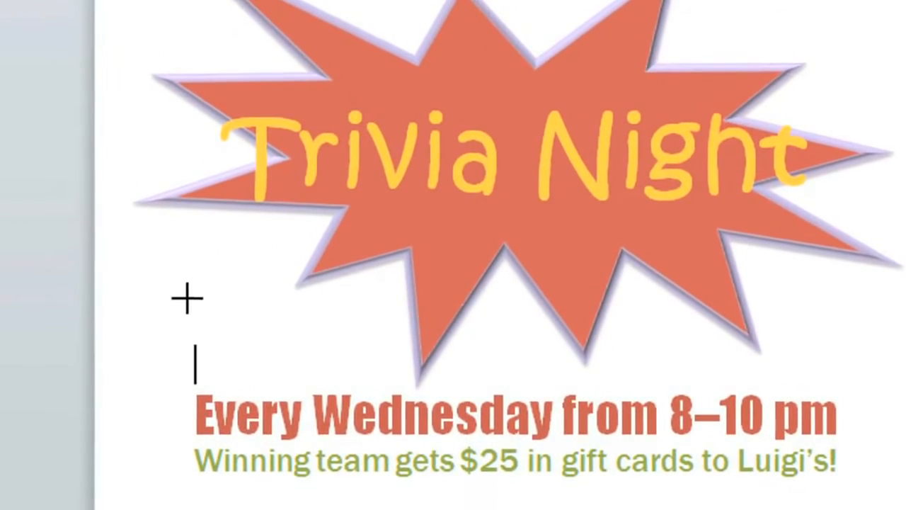
{"action": "left_click_drag", "start_coordinate": [187, 303], "coordinate": [727, 509]}
{"action": "left_click_drag", "start_coordinate": [727, 412], "coordinate": [728, 406]}
{"action": "type", "text": "@ Lu"}
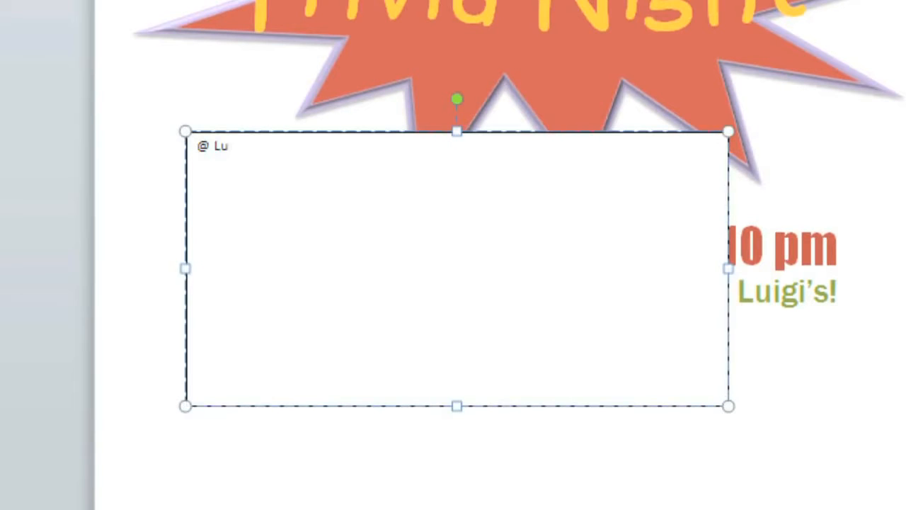
{"action": "type", "text": "igi's Pizza"}
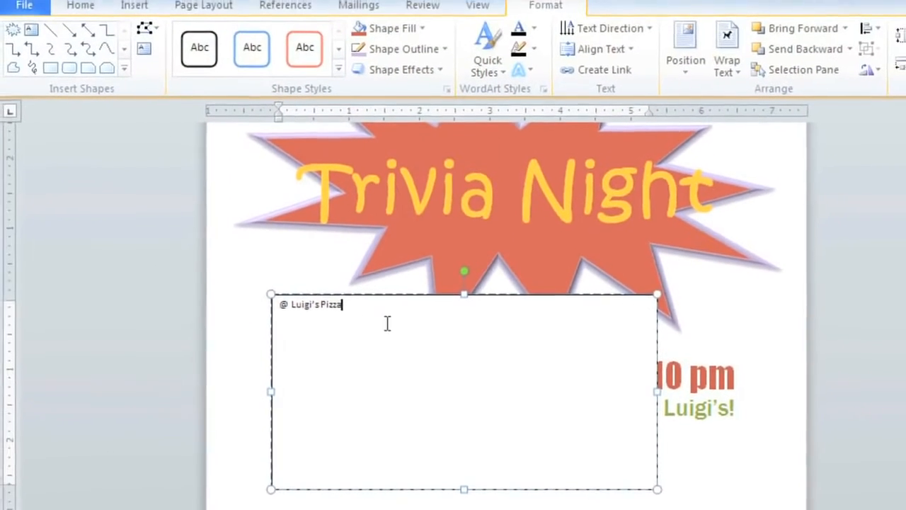
- Format the "@ Luigi's Pizza" text in Kristen ITC at 36 points
{"action": "left_click_drag", "start_coordinate": [323, 244], "coordinate": [245, 243]}
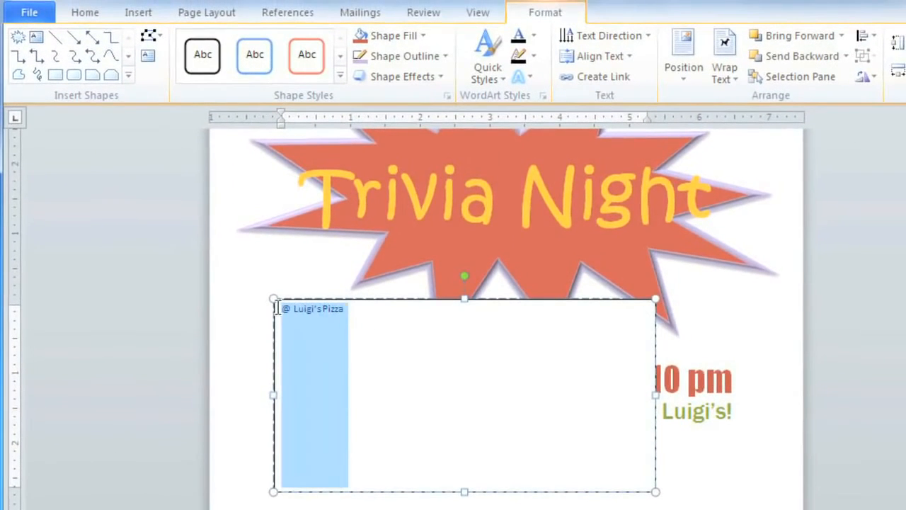
{"action": "left_click", "coordinate": [82, 14]}
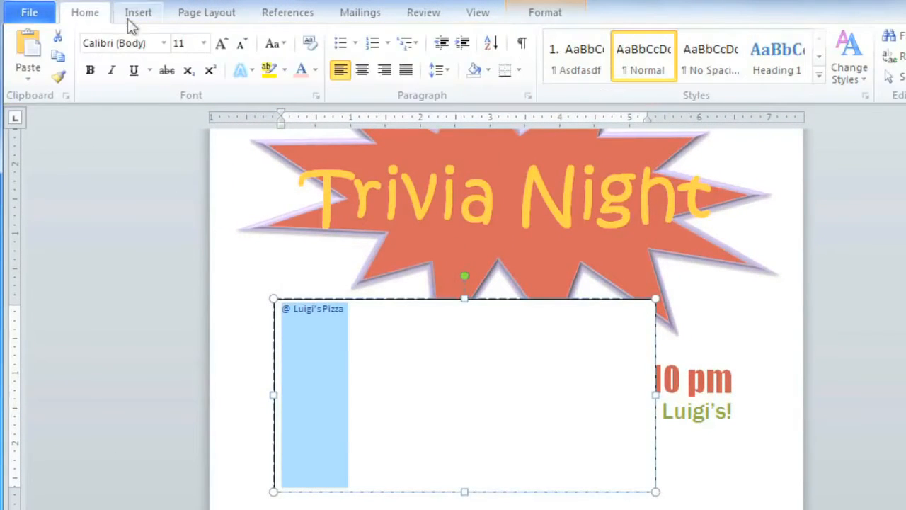
{"action": "left_click", "coordinate": [164, 42]}
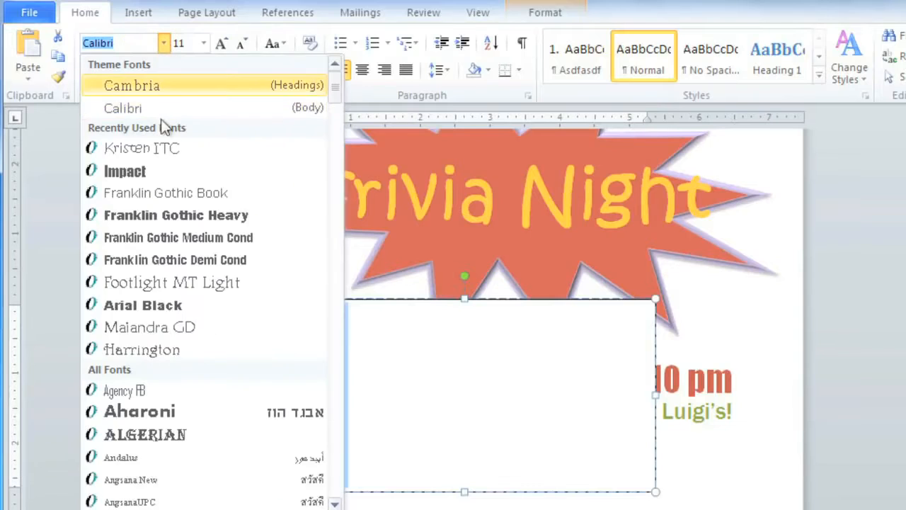
{"action": "left_click", "coordinate": [159, 147]}
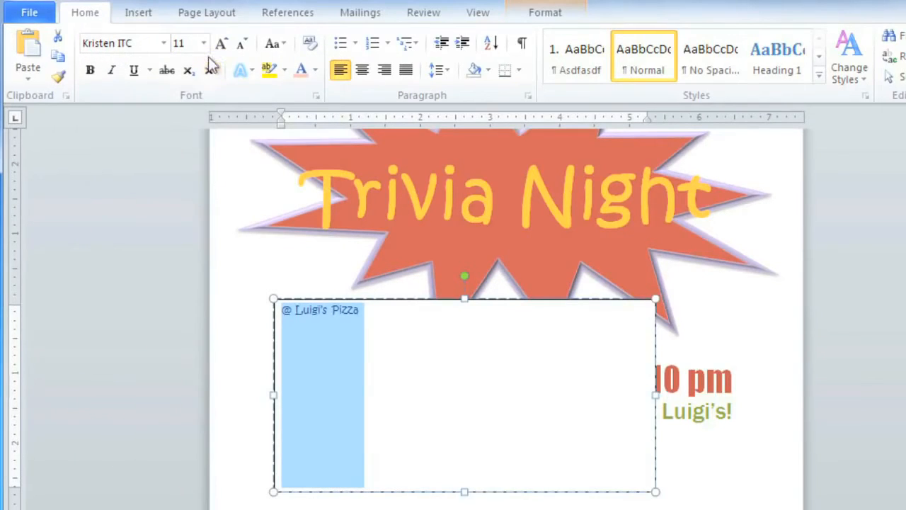
{"action": "left_click", "coordinate": [209, 45]}
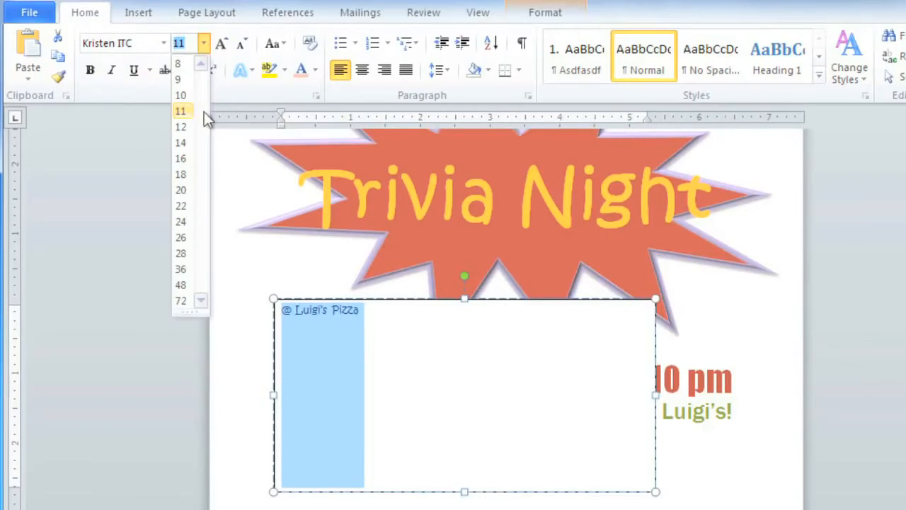
{"action": "left_click", "coordinate": [182, 269]}
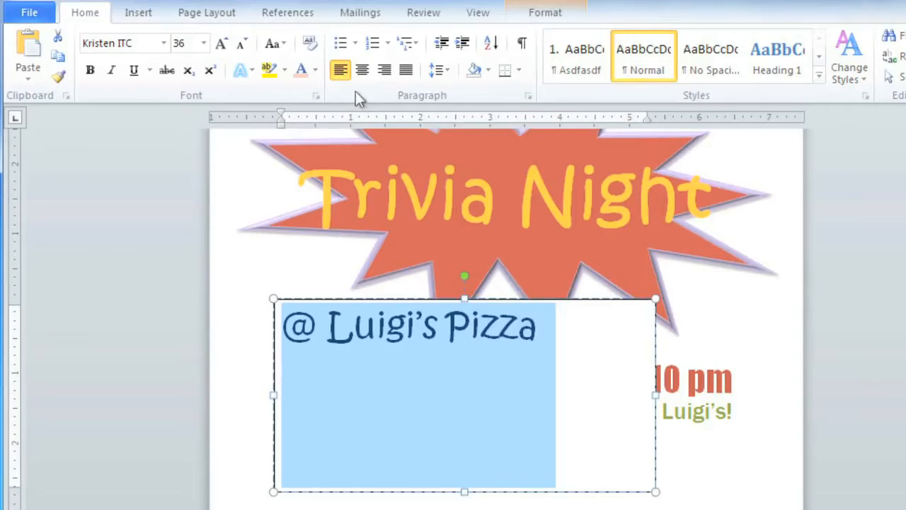
- Center the text box's text horizontally and vertically, removing the space after its paragraph
{"action": "left_click", "coordinate": [362, 71]}
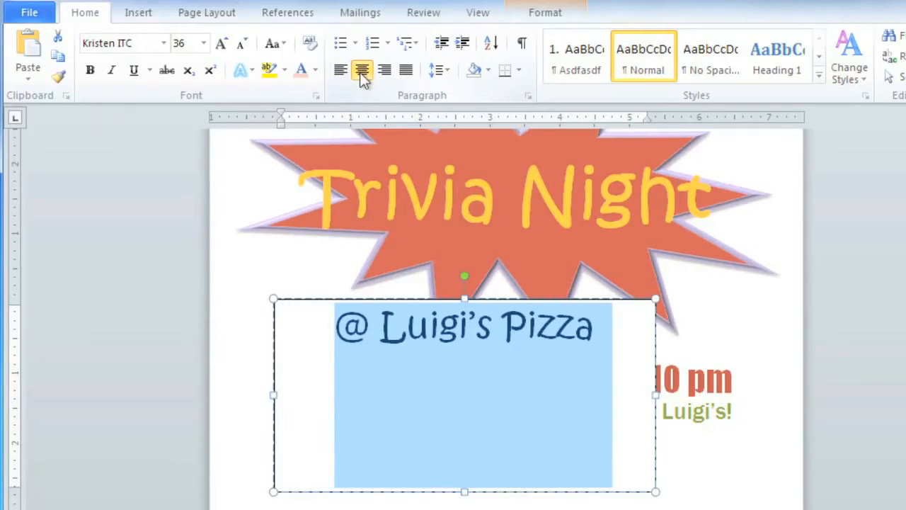
{"action": "left_click", "coordinate": [440, 75]}
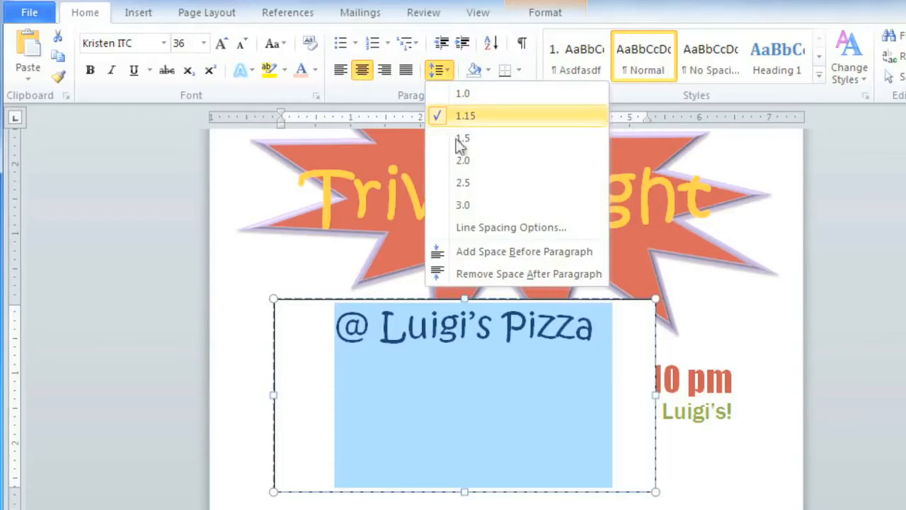
{"action": "left_click", "coordinate": [475, 270]}
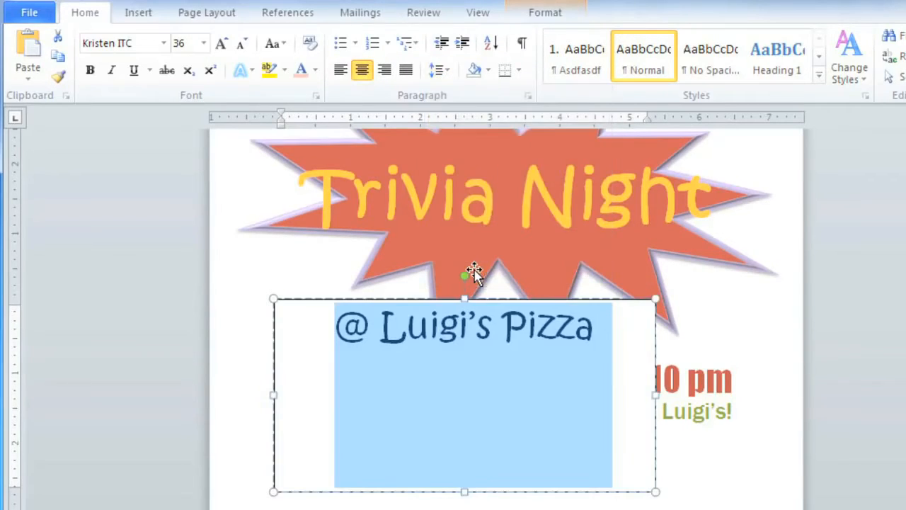
{"action": "left_click", "coordinate": [542, 17]}
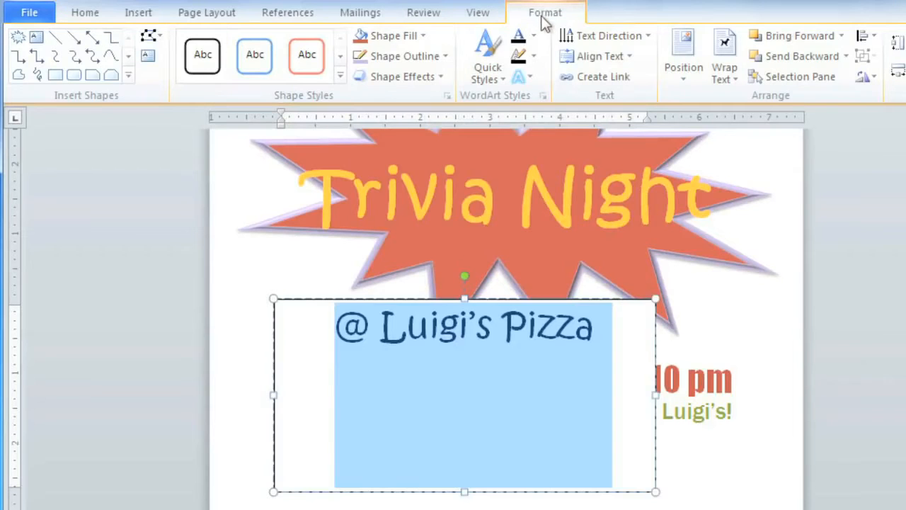
{"action": "left_click", "coordinate": [567, 59]}
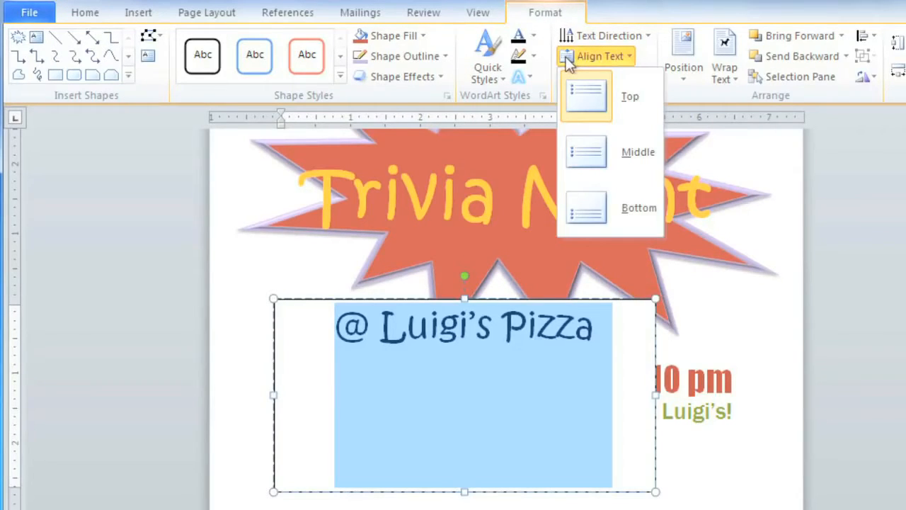
{"action": "left_click", "coordinate": [597, 157]}
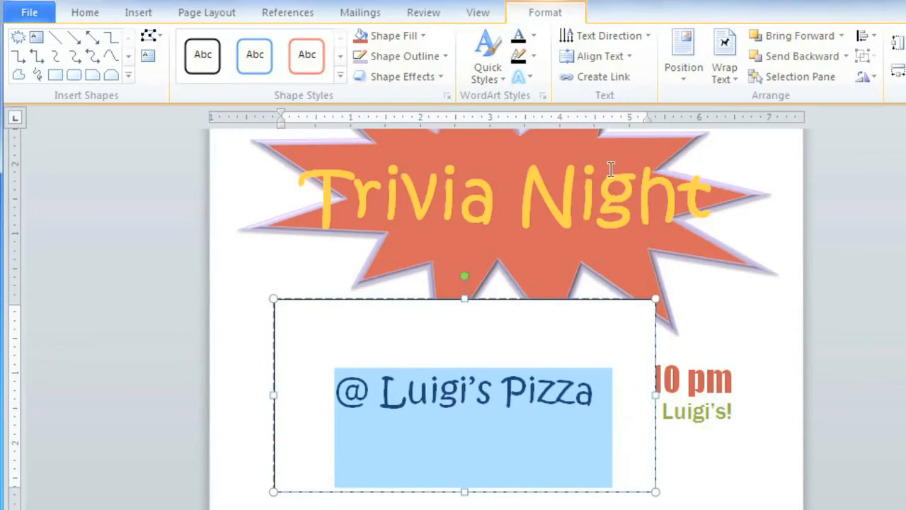
- Shrink the text box around its text and move it between the Trivia Night title and the Every Wednesday line
{"action": "left_click_drag", "start_coordinate": [654, 297], "coordinate": [595, 320]}
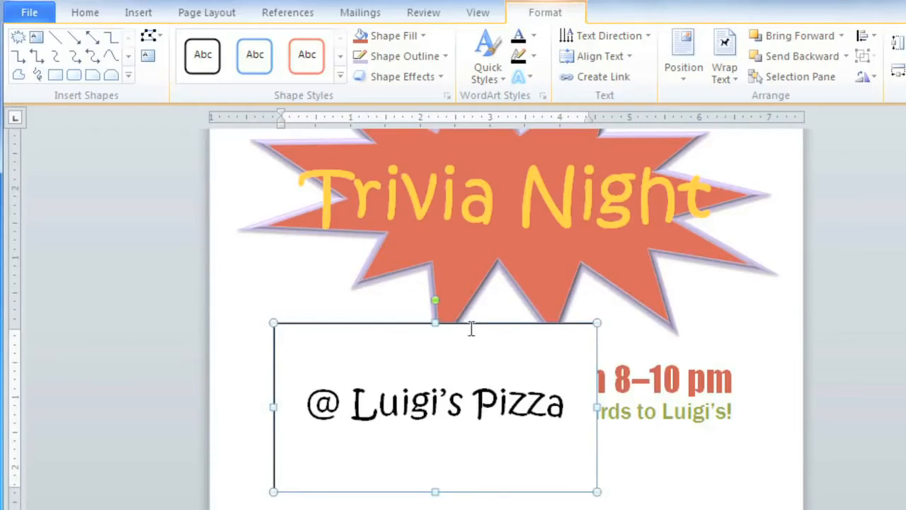
{"action": "left_click_drag", "start_coordinate": [436, 324], "coordinate": [436, 360]}
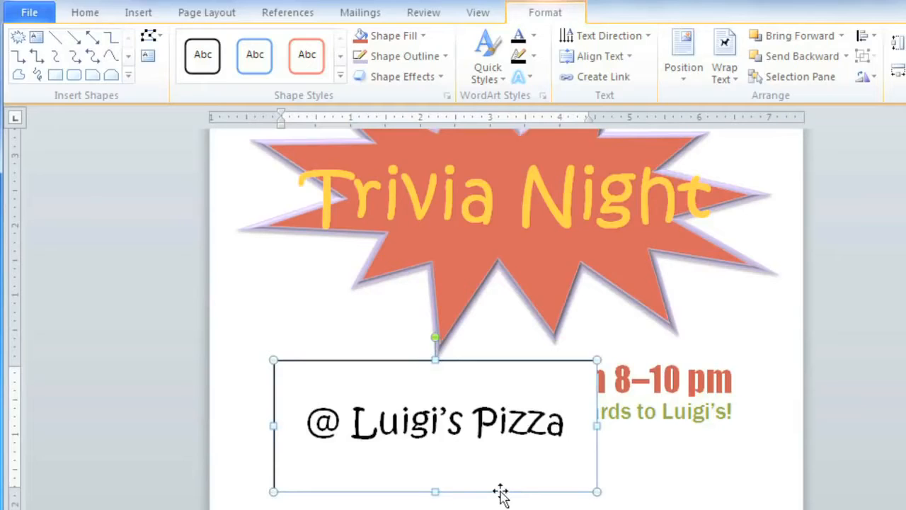
{"action": "left_click_drag", "start_coordinate": [500, 490], "coordinate": [561, 366]}
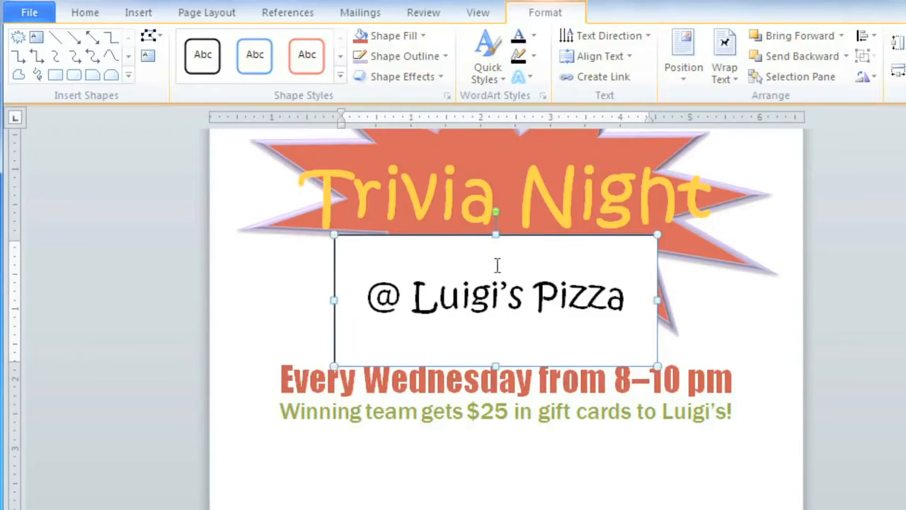
- Give the text box the green-filled, white-outlined shape style, change its shape to a trapezoid, and reduce its height to about 1.5 inches
{"action": "left_click", "coordinate": [340, 75]}
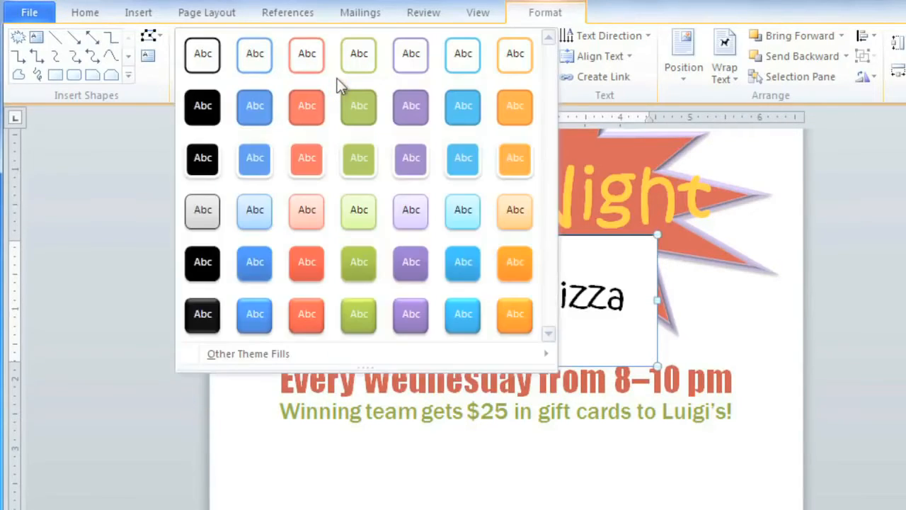
{"action": "left_click", "coordinate": [358, 159]}
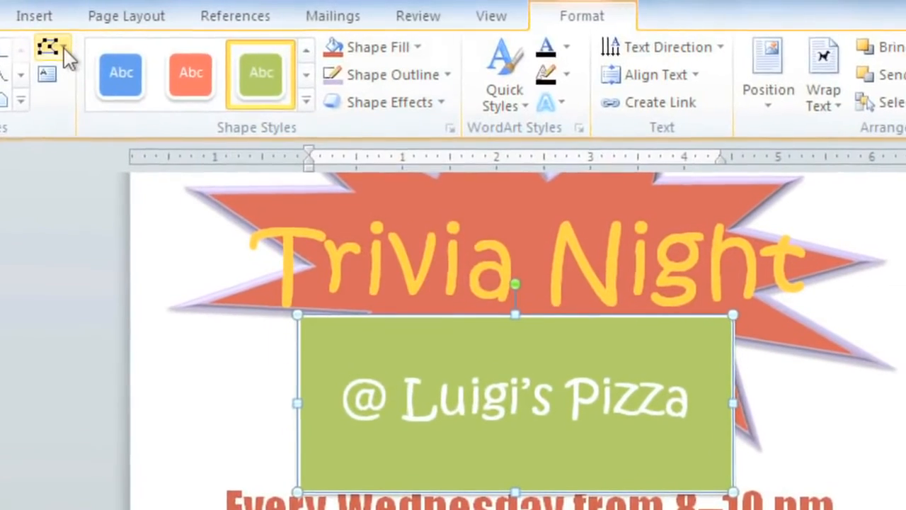
{"action": "left_click", "coordinate": [55, 48]}
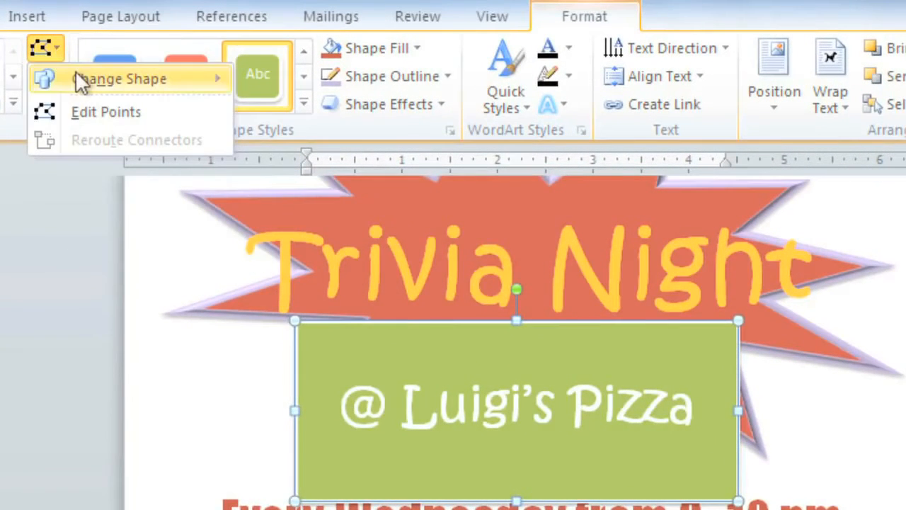
{"action": "mouse_move", "coordinate": [119, 70]}
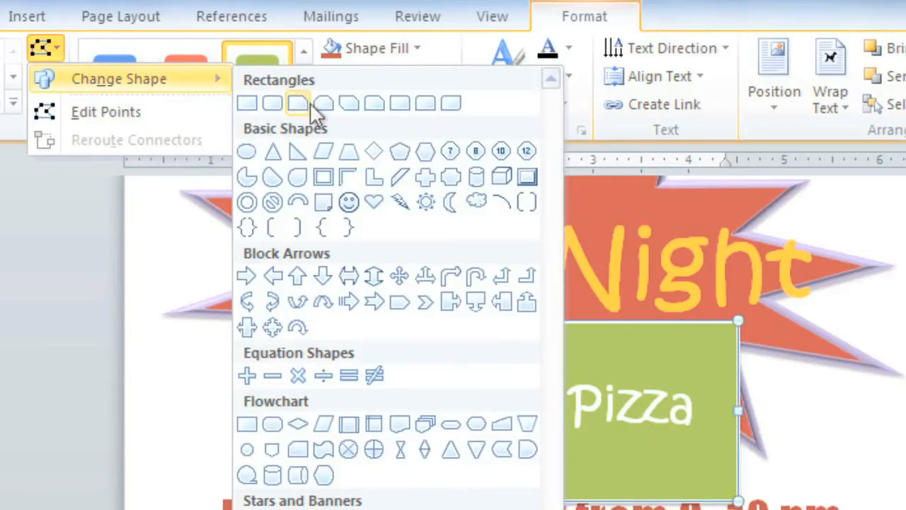
{"action": "left_click", "coordinate": [348, 151]}
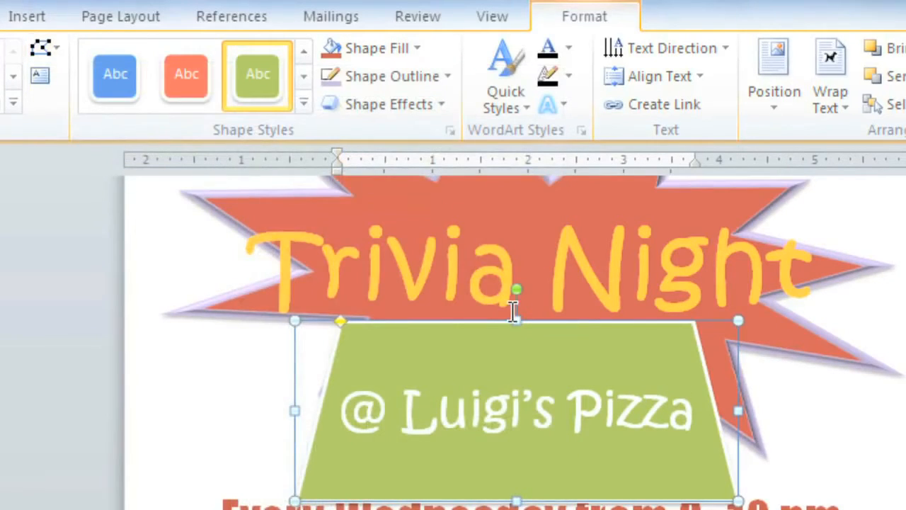
{"action": "left_click_drag", "start_coordinate": [515, 322], "coordinate": [514, 359]}
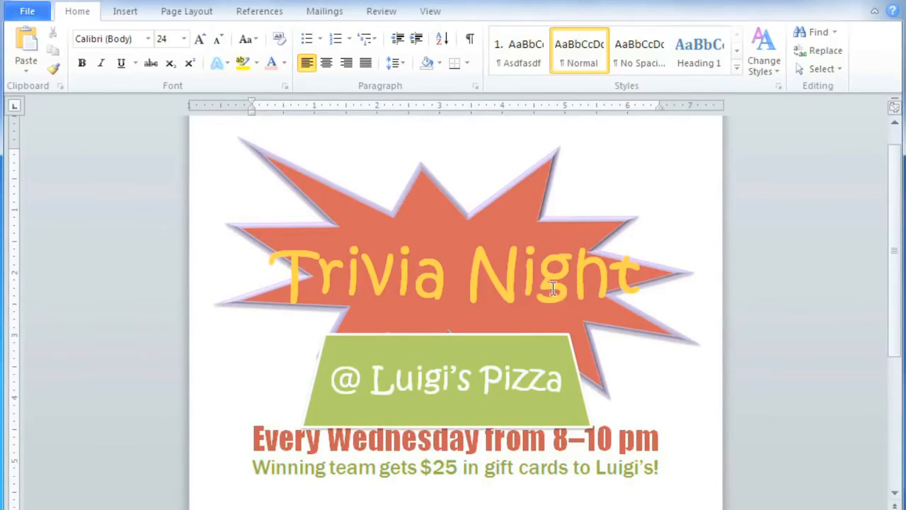
- Convert the Trivia Night title to WordArt with the black-filled style
{"action": "left_click_drag", "start_coordinate": [640, 282], "coordinate": [325, 287]}
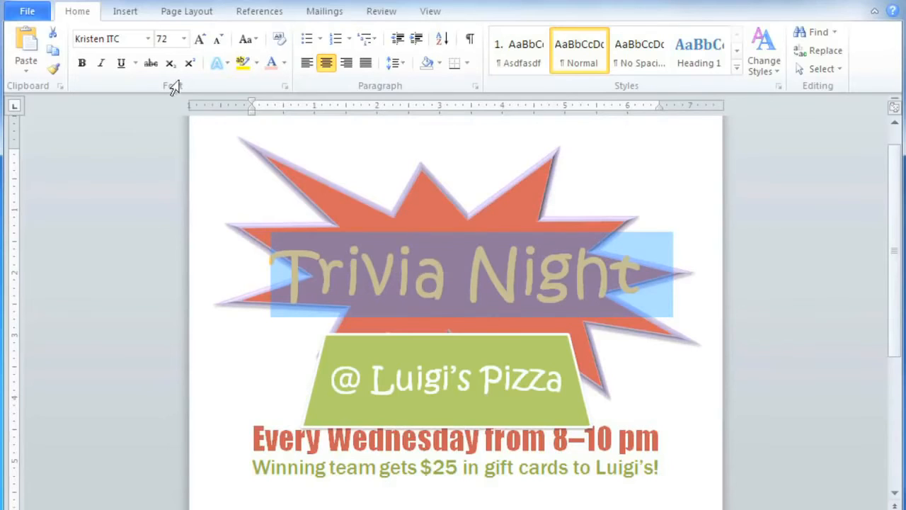
{"action": "left_click", "coordinate": [138, 12]}
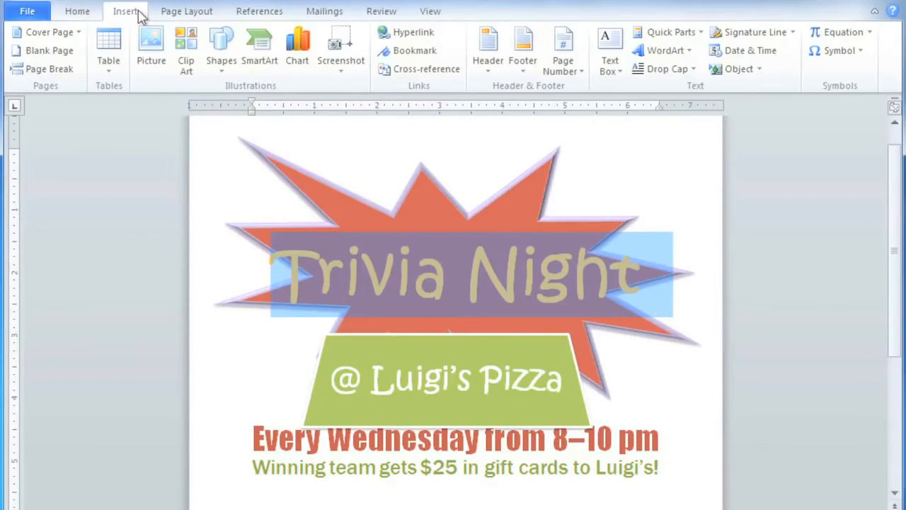
{"action": "left_click", "coordinate": [649, 55]}
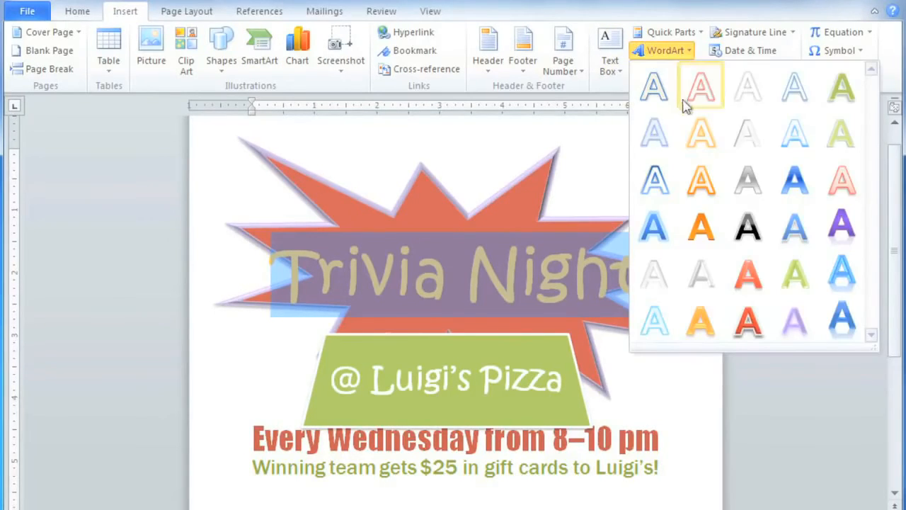
{"action": "left_click", "coordinate": [737, 227]}
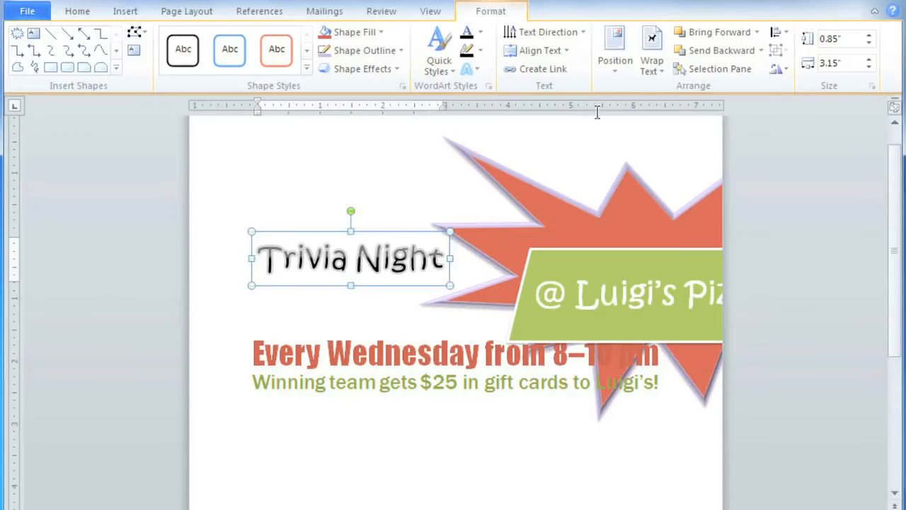
- Set the Trivia Night WordArt to wrap in front of text, and arrange it in the starburst's center with the green trapezoid just below
{"action": "left_click", "coordinate": [649, 73]}
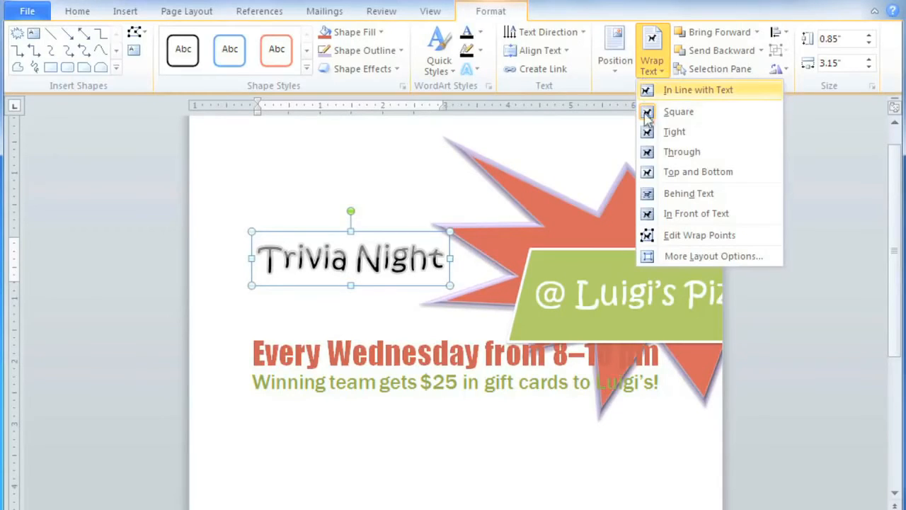
{"action": "left_click", "coordinate": [649, 216]}
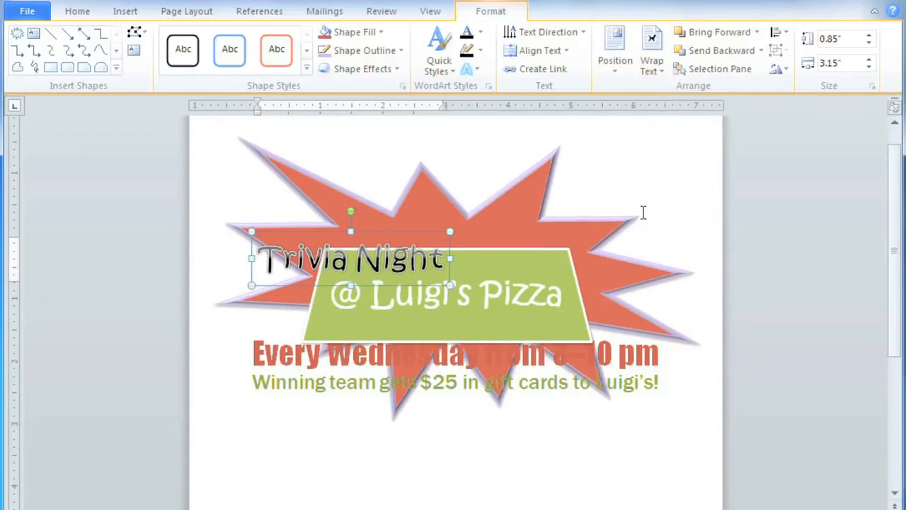
{"action": "left_click_drag", "start_coordinate": [427, 232], "coordinate": [531, 211]}
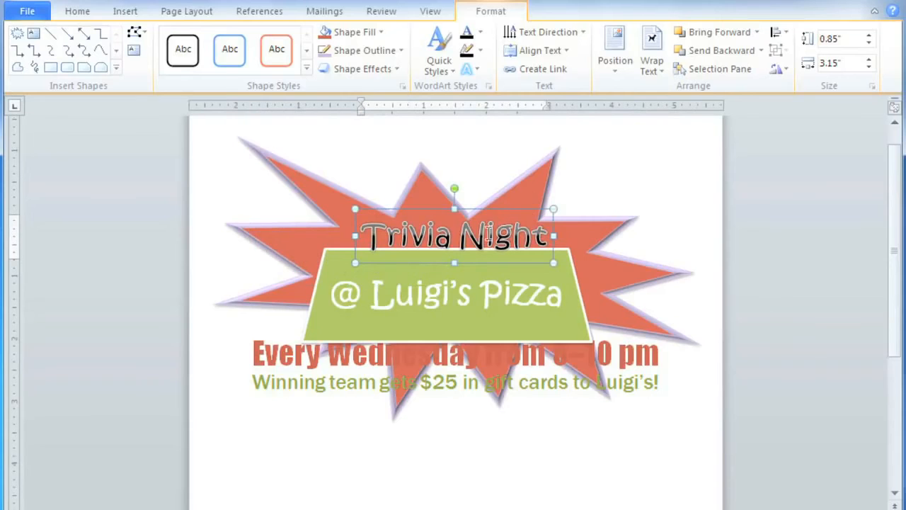
{"action": "left_click_drag", "start_coordinate": [351, 257], "coordinate": [360, 282]}
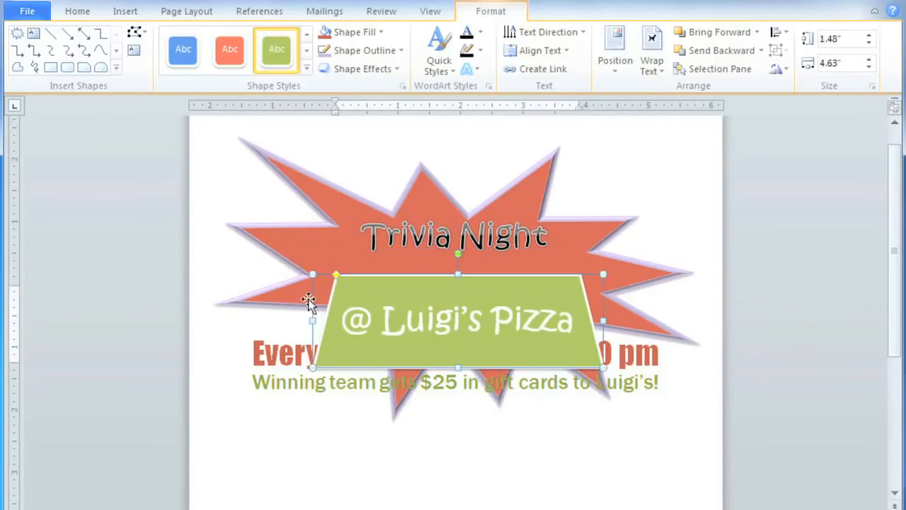
- Insert two blank lines above the Every Wednesday line so the event details sit below the starburst
{"action": "left_click", "coordinate": [253, 352]}
{"action": "key", "text": "Return"}
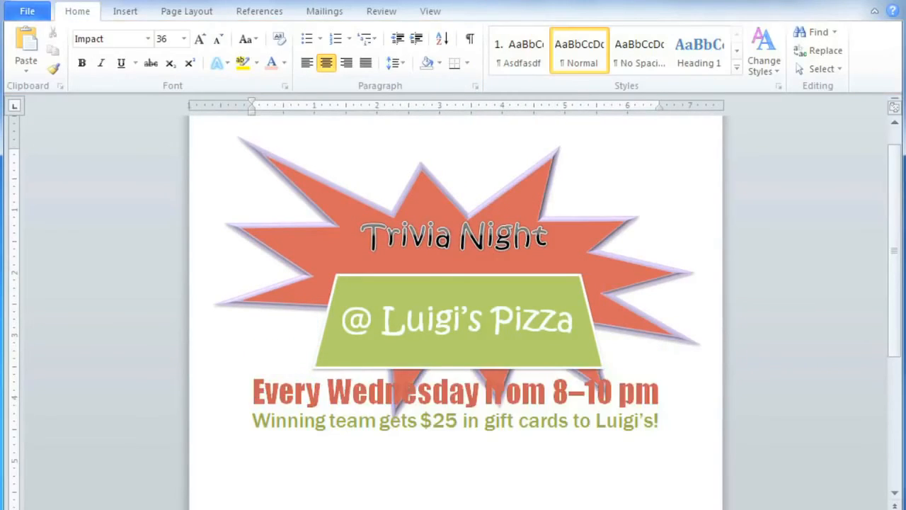
{"action": "key", "text": "Return"}
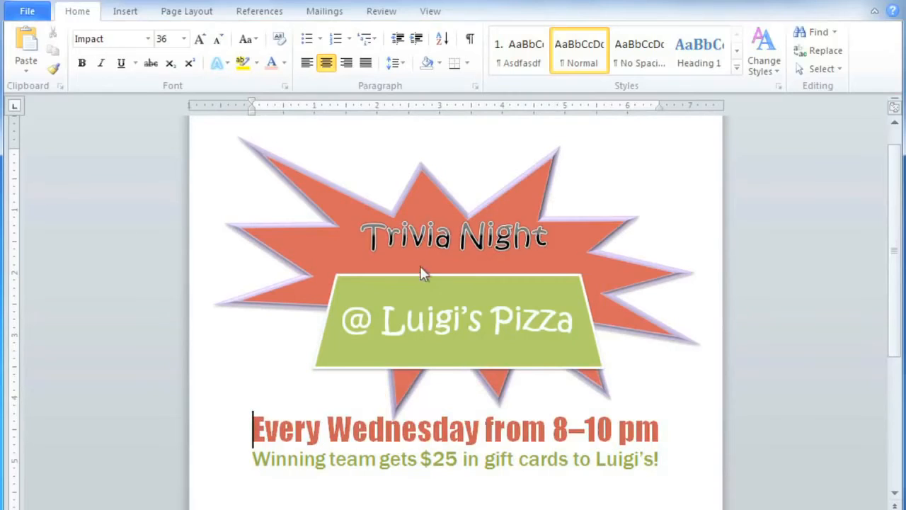
- Move the green trapezoid down to just above the Every Wednesday line, and lower the Trivia Night WordArt to just above the trapezoid
{"action": "left_click_drag", "start_coordinate": [426, 275], "coordinate": [429, 320]}
{"action": "left_click", "coordinate": [425, 244]}
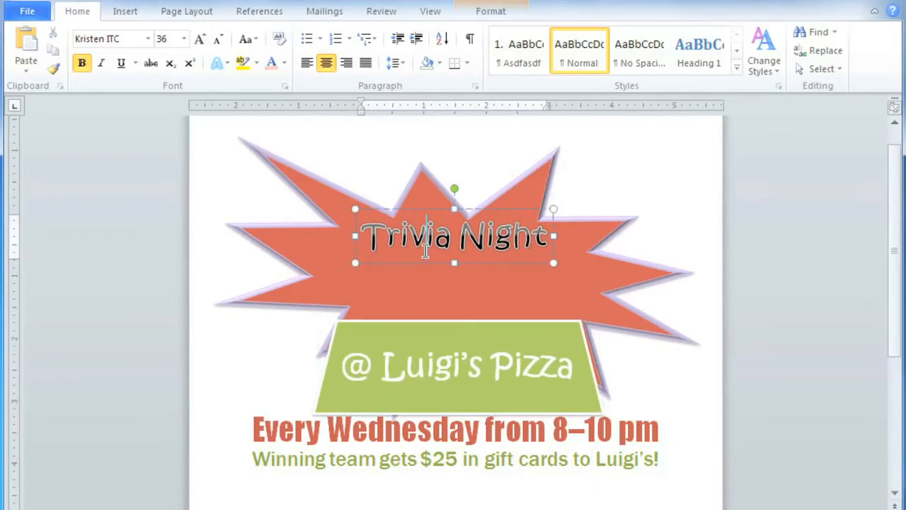
{"action": "left_click_drag", "start_coordinate": [424, 264], "coordinate": [436, 298]}
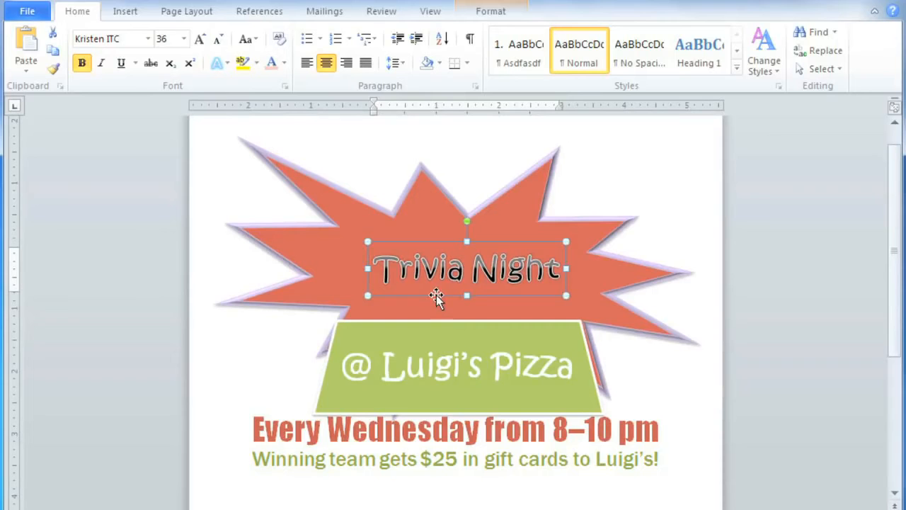
- Set the text fill of the Trivia Night WordArt to standard yellow
{"action": "left_click", "coordinate": [496, 22]}
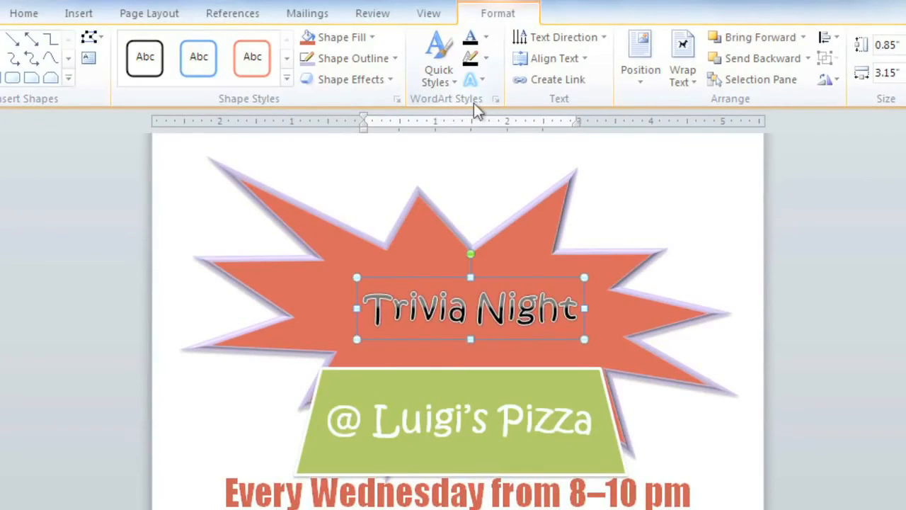
{"action": "left_click", "coordinate": [486, 39]}
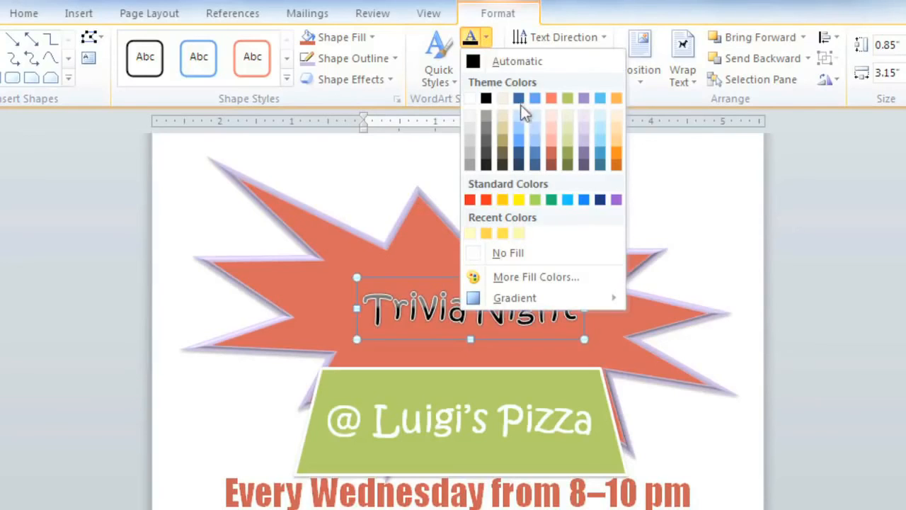
{"action": "left_click", "coordinate": [519, 199]}
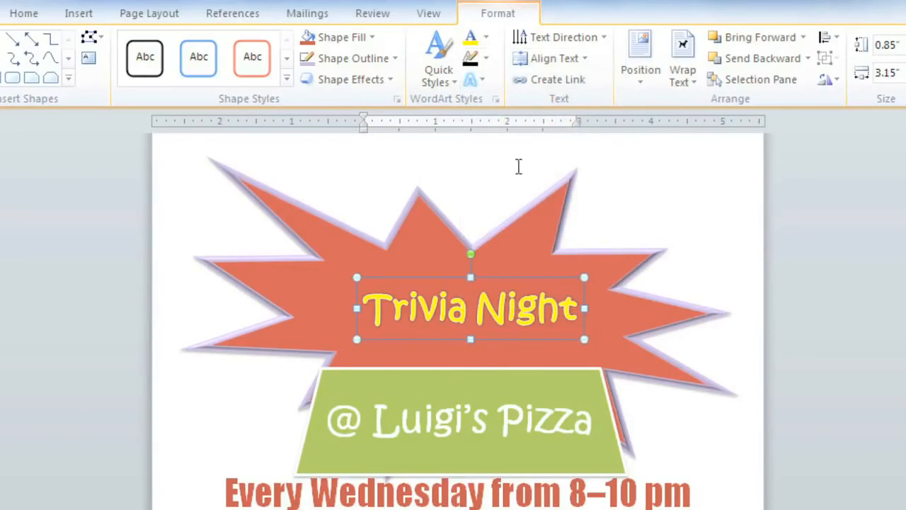
- Give the Trivia Night WordArt a darker purple text outline with a weight of 2¼ pt
{"action": "left_click", "coordinate": [485, 58]}
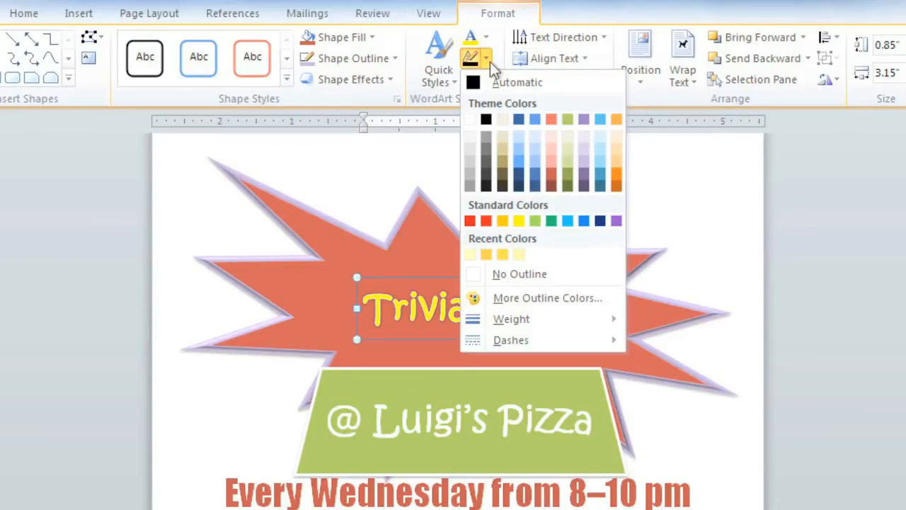
{"action": "left_click", "coordinate": [585, 177]}
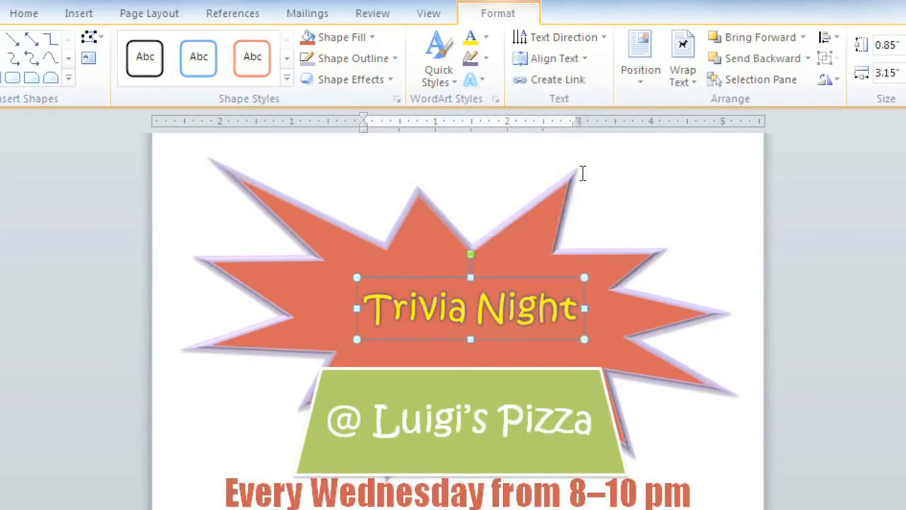
{"action": "left_click", "coordinate": [487, 59]}
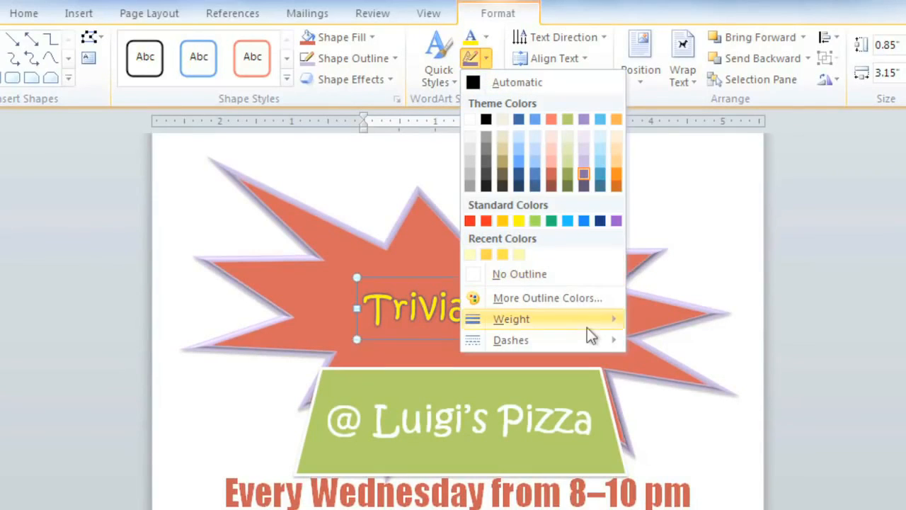
{"action": "mouse_move", "coordinate": [588, 327]}
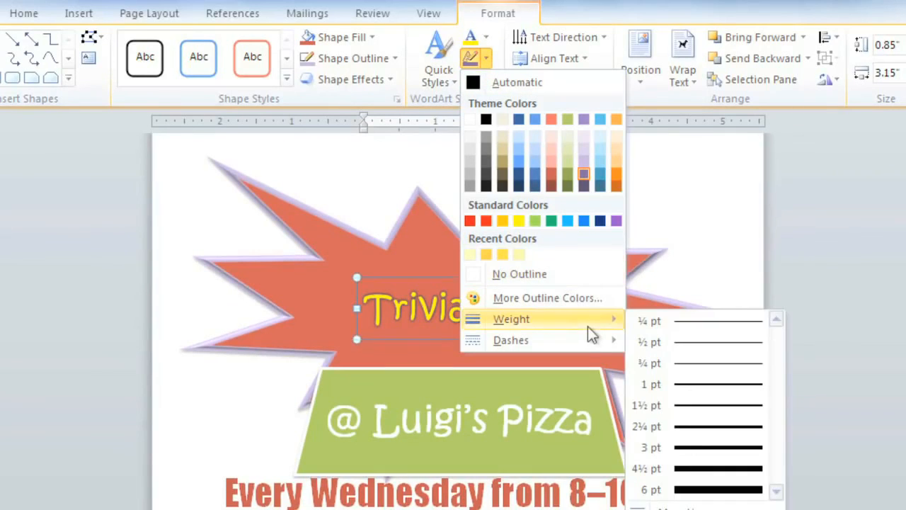
{"action": "left_click", "coordinate": [652, 426]}
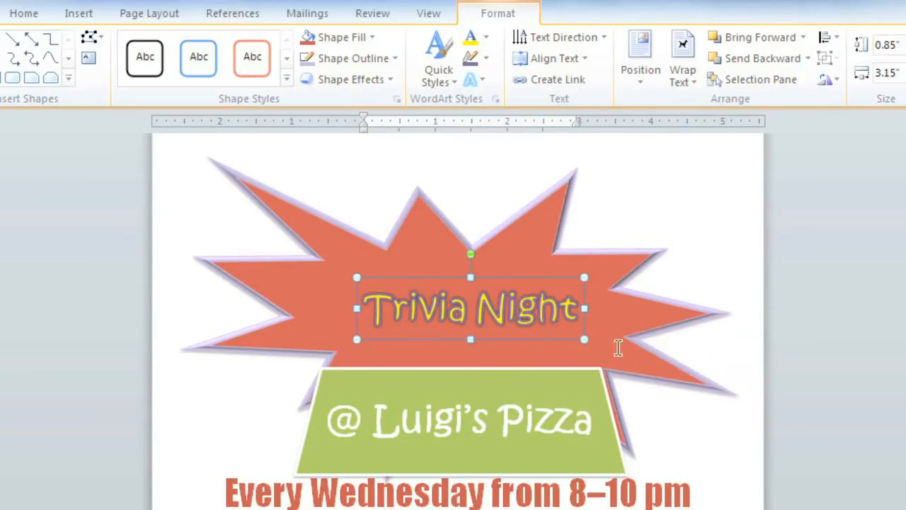
- Apply a Warp transform text effect to the Trivia Night WordArt
{"action": "left_click", "coordinate": [474, 83]}
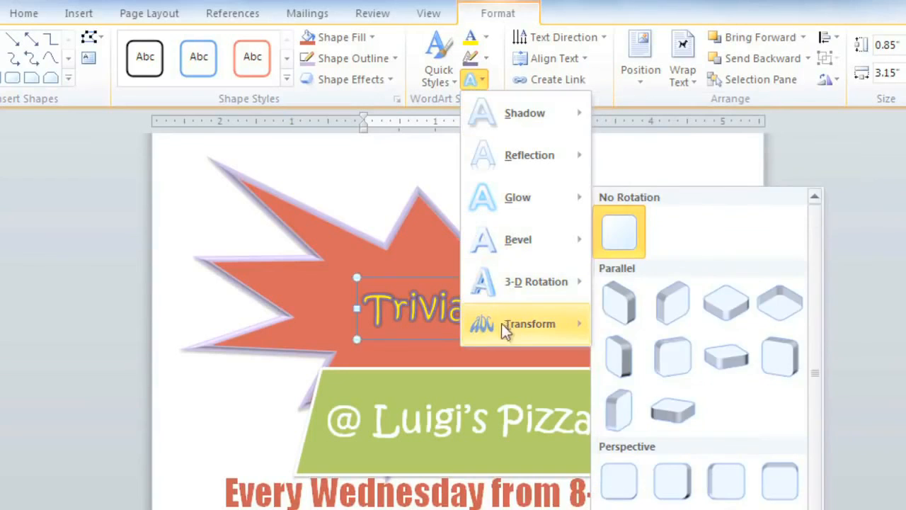
{"action": "mouse_move", "coordinate": [500, 332]}
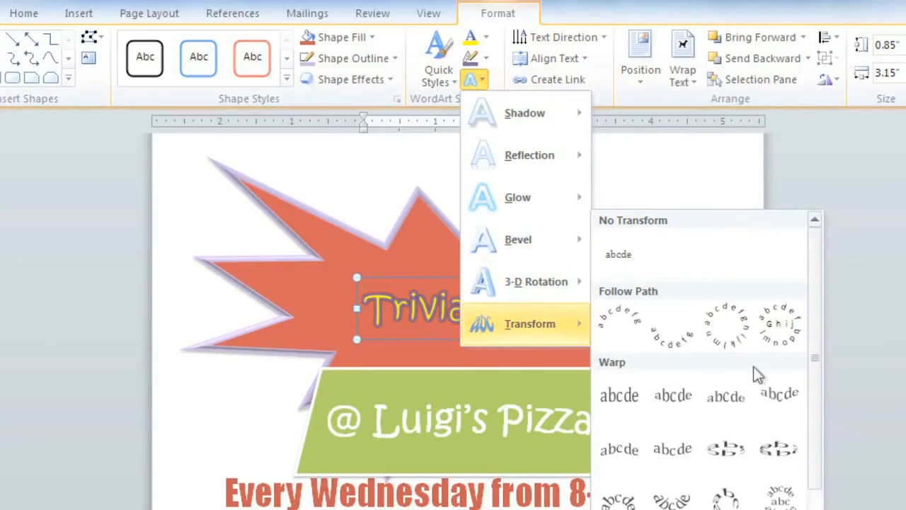
{"action": "left_click_drag", "start_coordinate": [812, 360], "coordinate": [828, 480]}
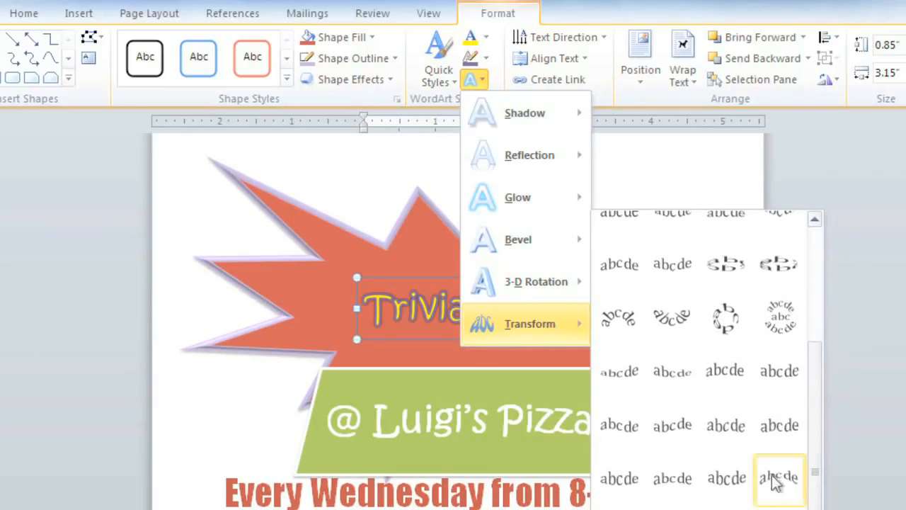